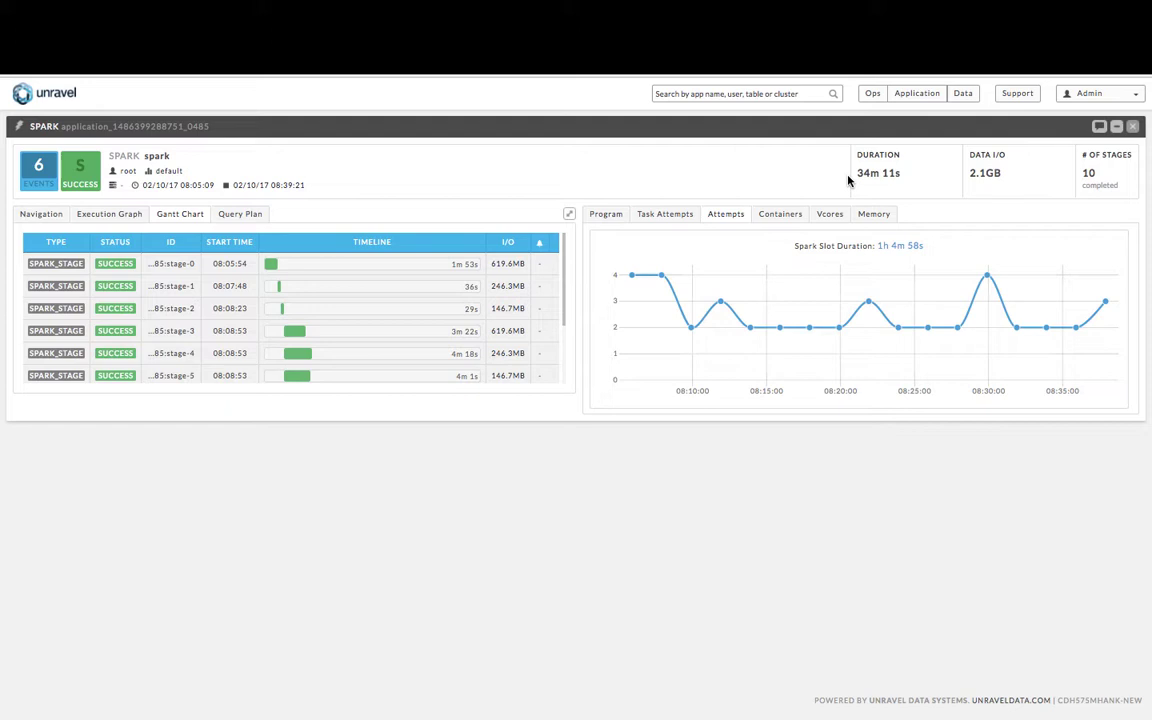
# Review the Spark application's program source code, from the package and import lines to the PetFoodAnalysisCaching object
pyautogui.click(606, 216)
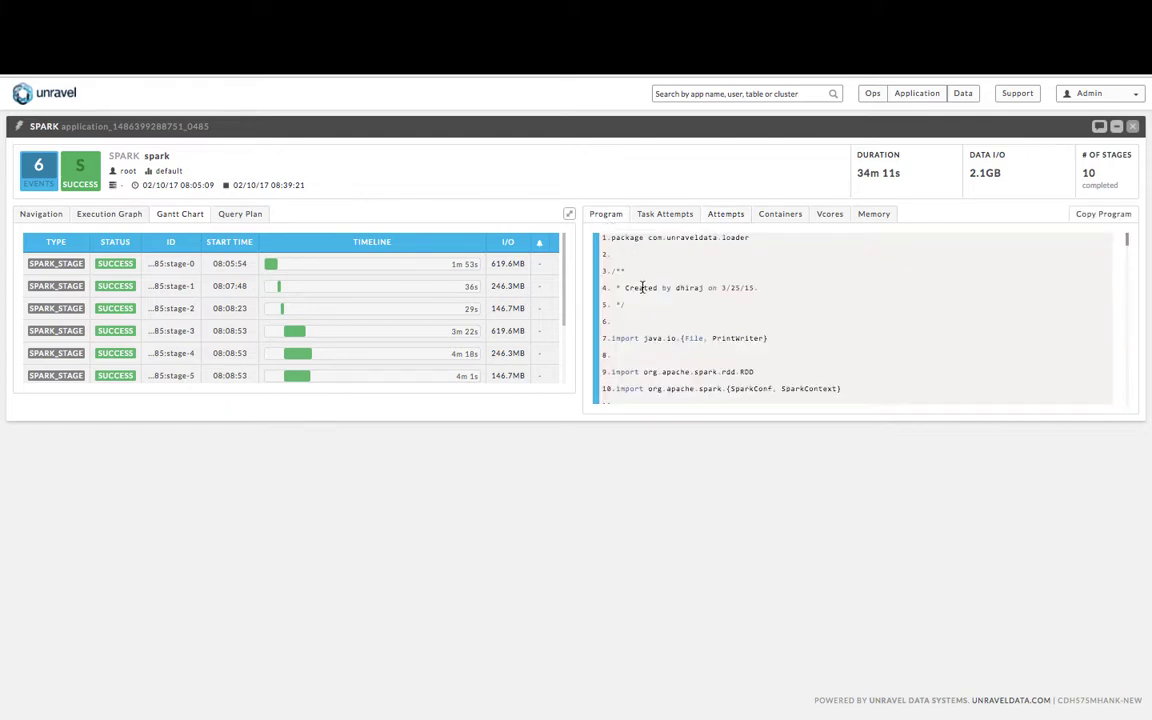
pyautogui.scroll(-3, 650, 306)
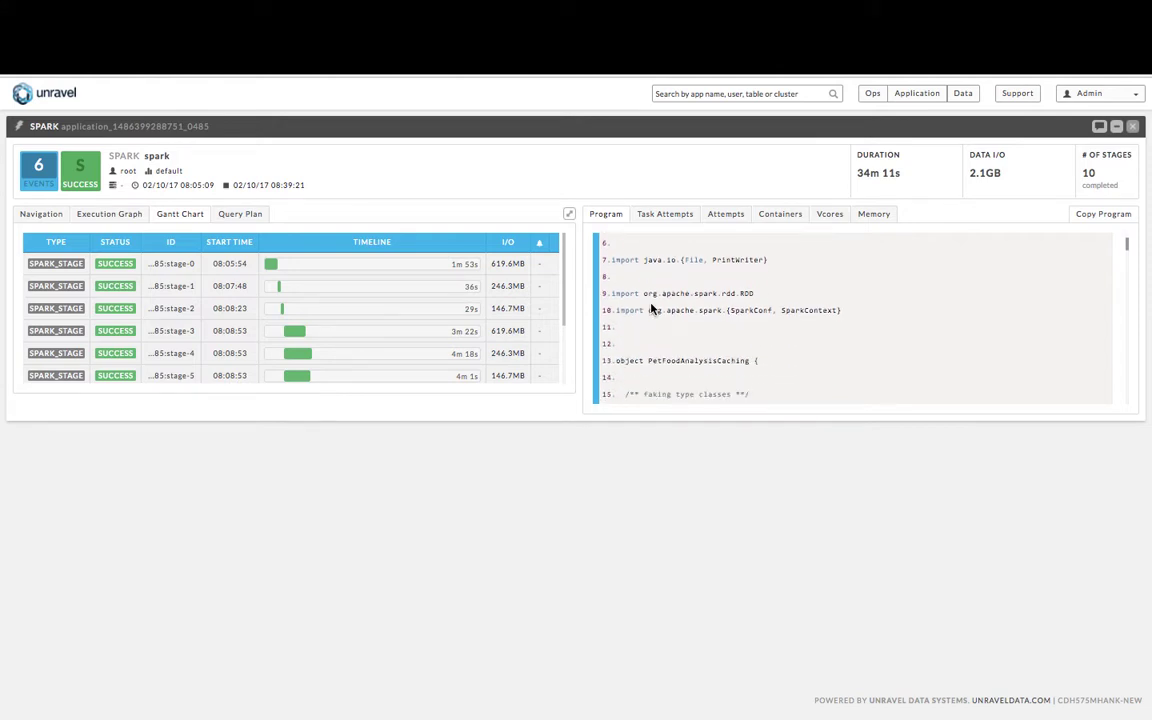
pyautogui.scroll(-2, 650, 309)
pyautogui.scroll(3, 650, 309)
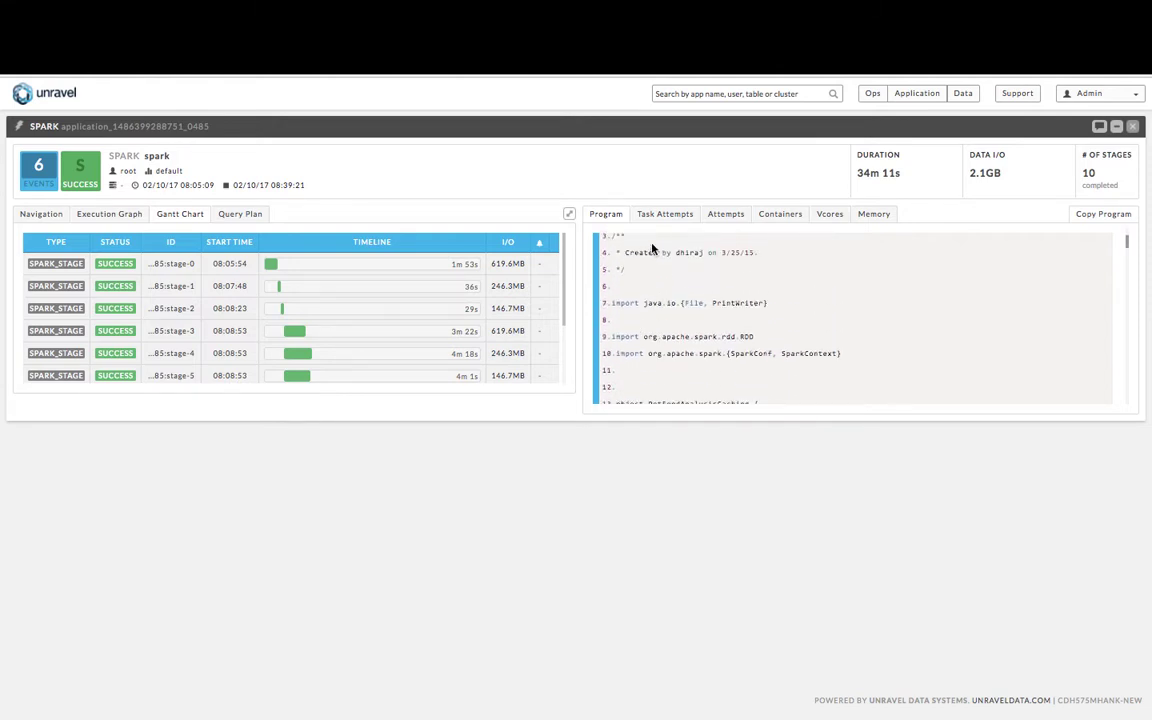
# Examine the application's task attempts and container usage, finishing on the attempts graph
pyautogui.click(661, 220)
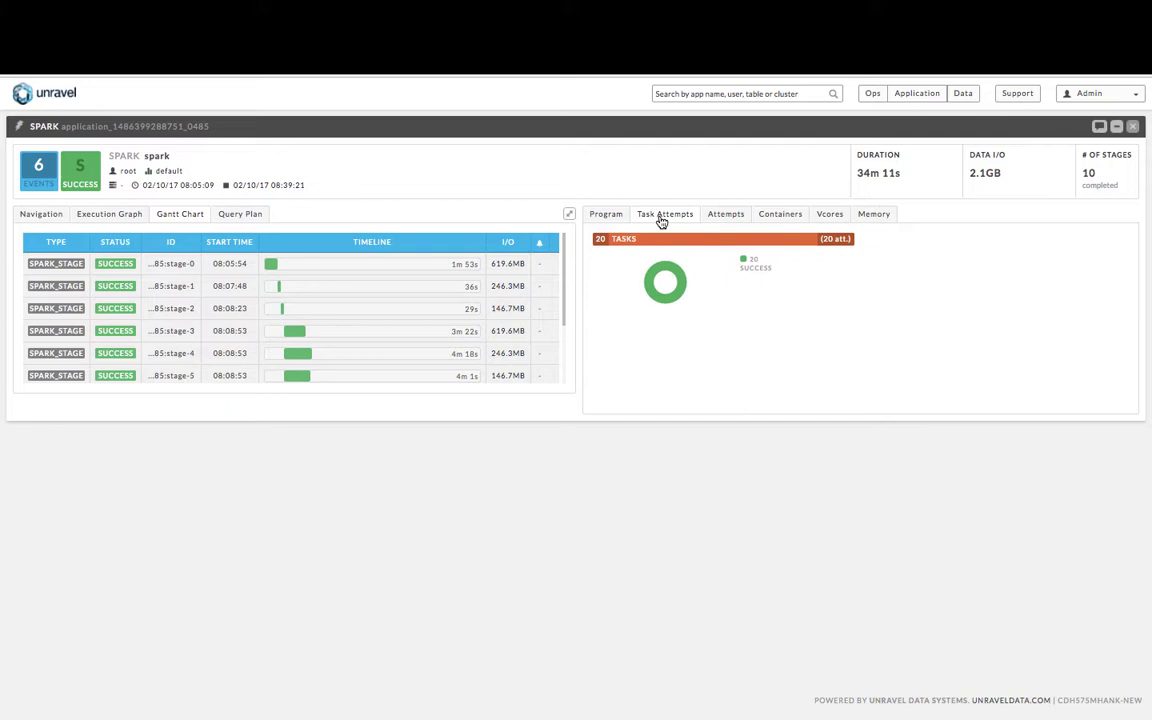
pyautogui.click(726, 220)
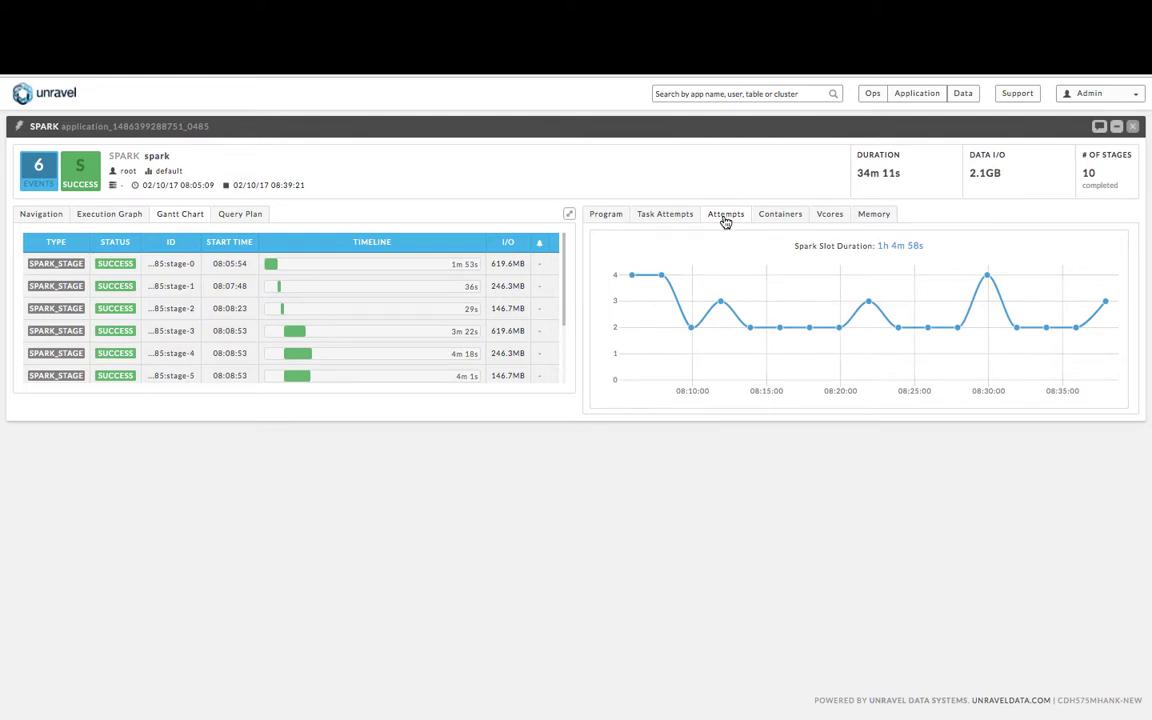
pyautogui.click(776, 215)
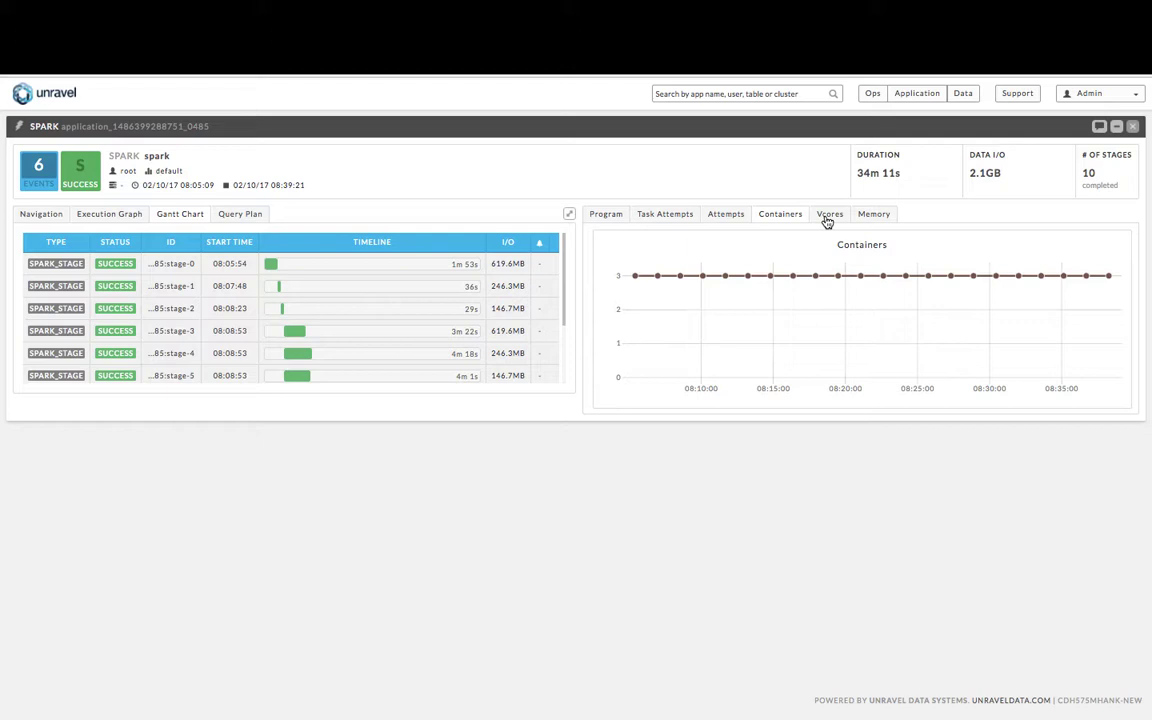
pyautogui.click(738, 217)
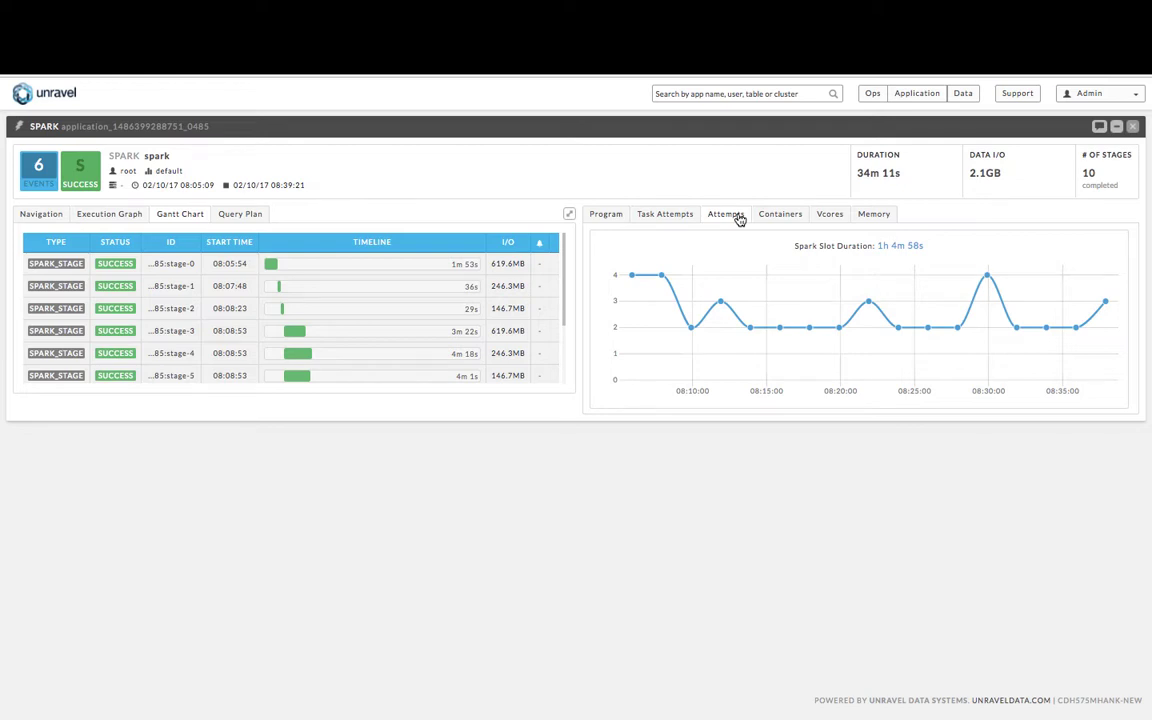
# Open the details of stage-10 from the application's list of stages
pyautogui.click(37, 222)
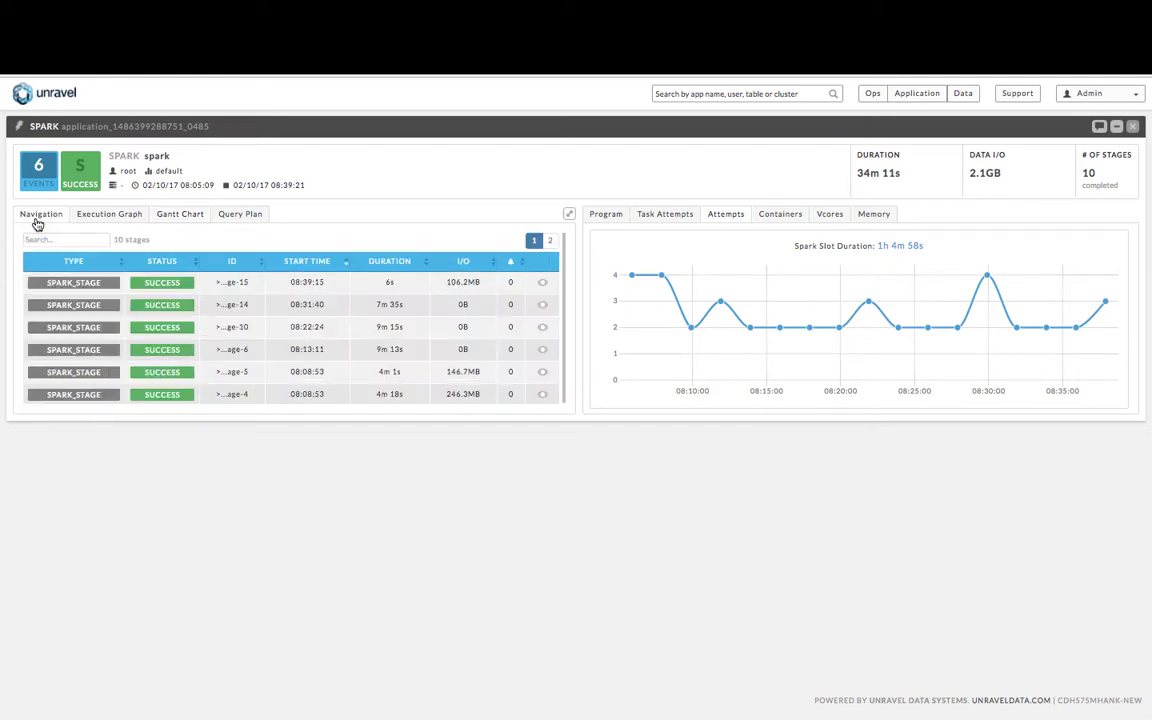
pyautogui.click(90, 333)
# View the application's stages as a Gantt chart and as an execution graph, including the graph's stage view
pyautogui.click(183, 216)
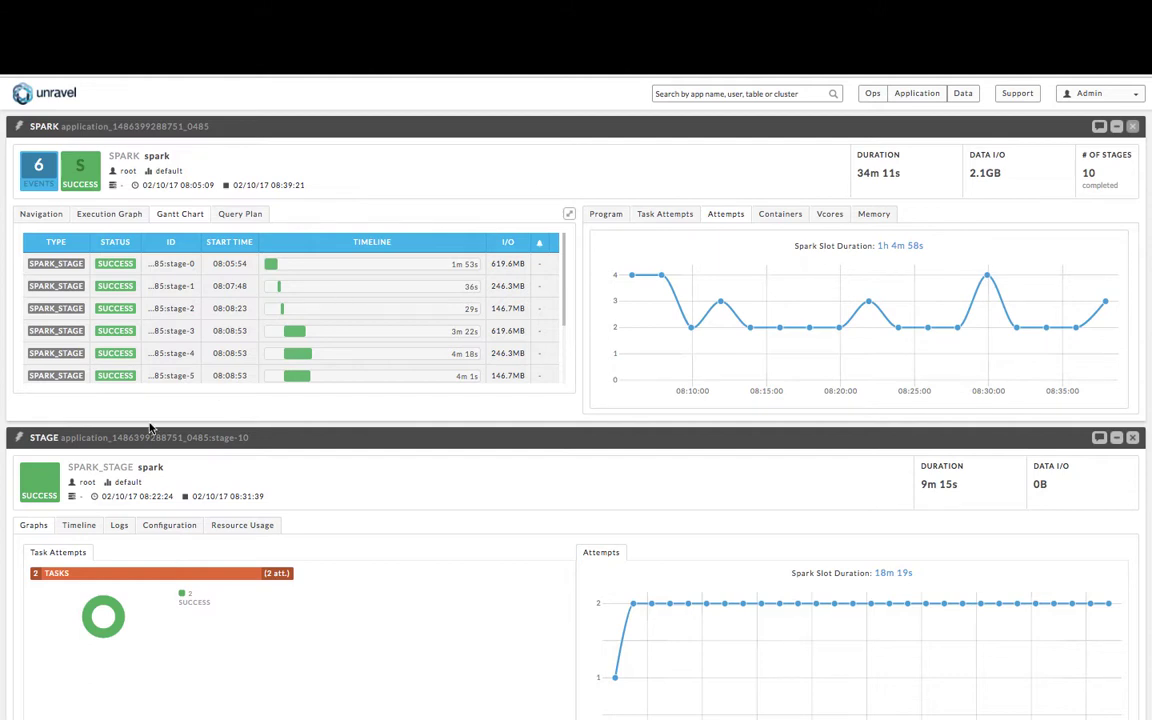
pyautogui.click(116, 217)
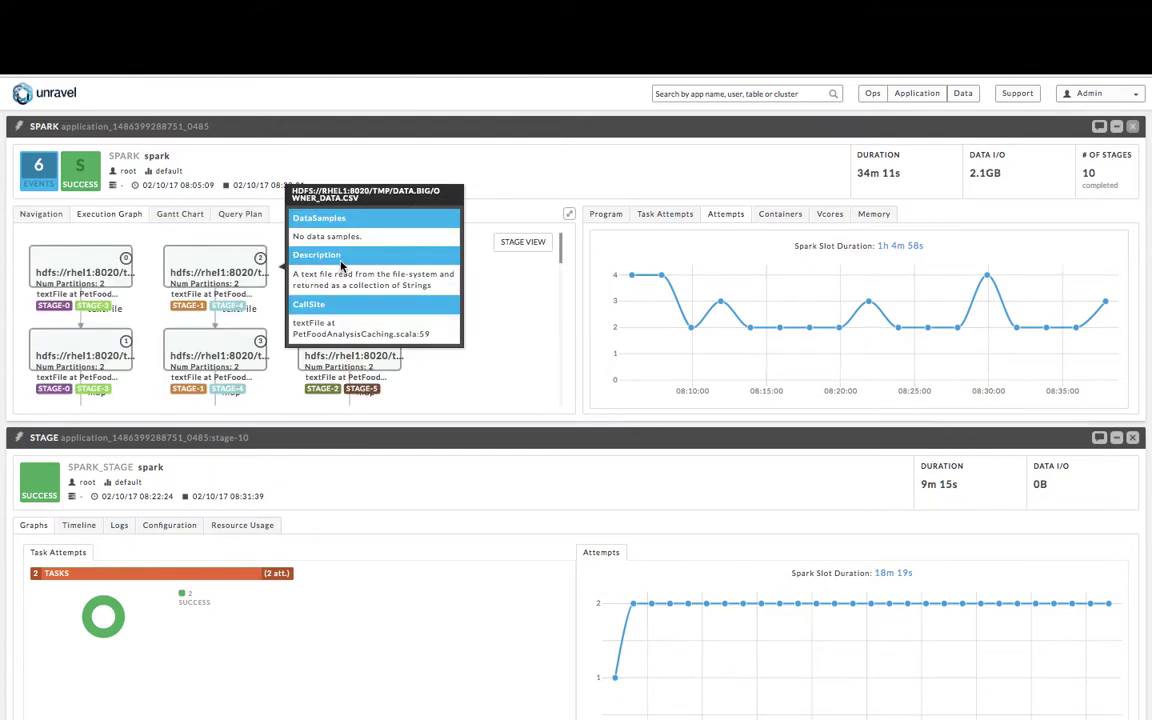
pyautogui.click(520, 243)
# Open stage-5 from the application's stage list and show its task timeline with the distribution charts
pyautogui.click(41, 214)
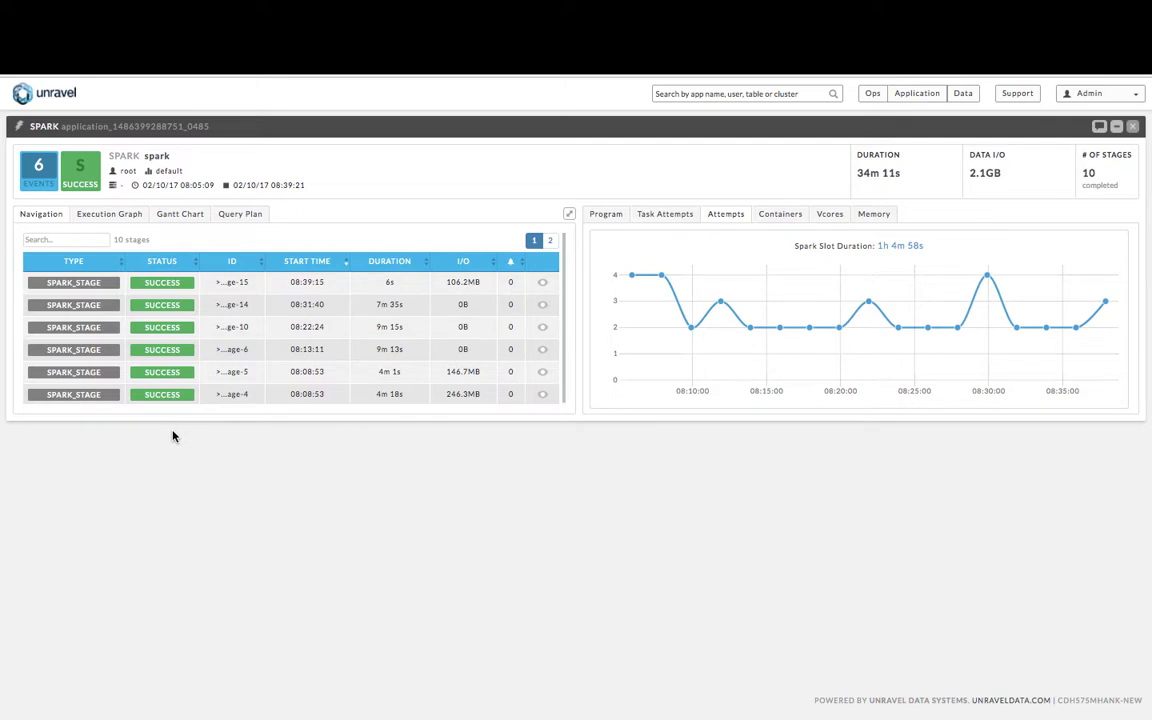
pyautogui.click(95, 373)
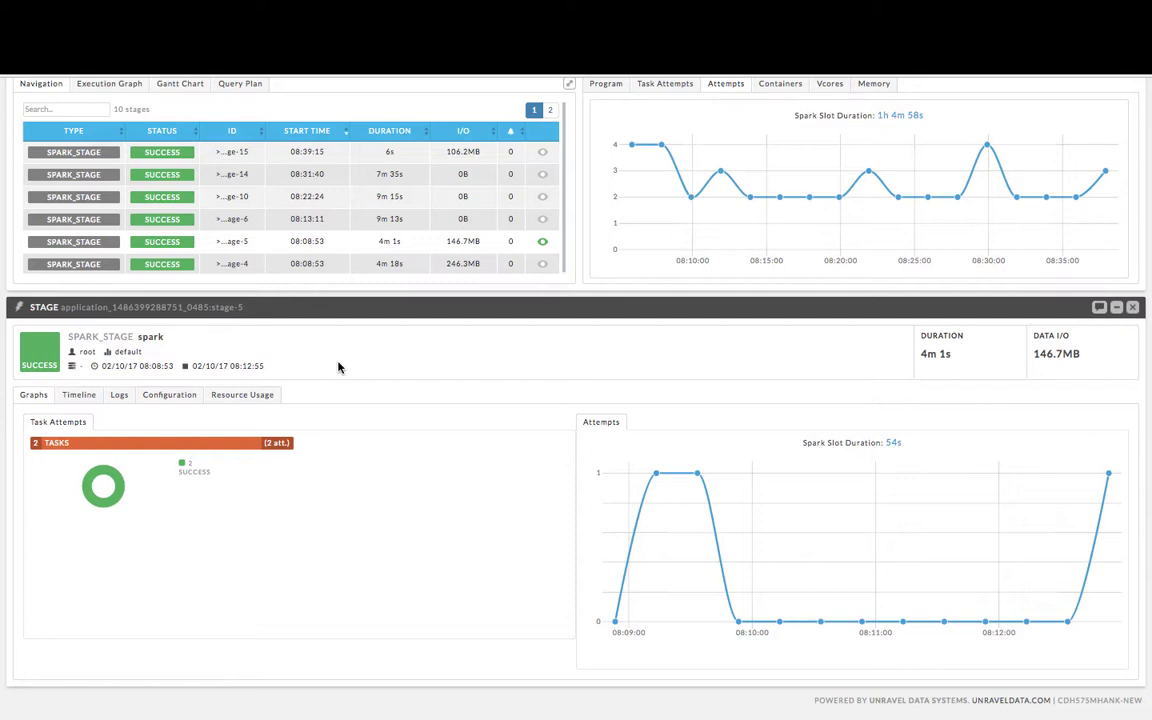
pyautogui.click(79, 396)
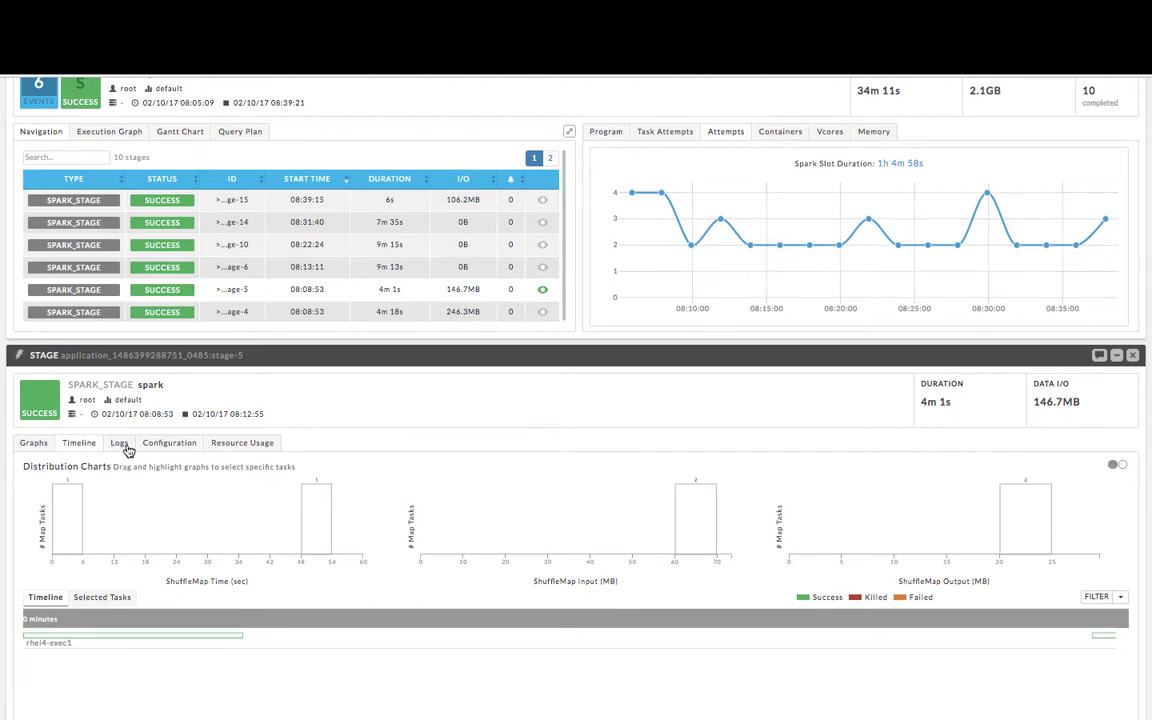
# Review stage-5's configuration properties and its systemCpuLoad resource usage for the driver and executors
pyautogui.click(192, 445)
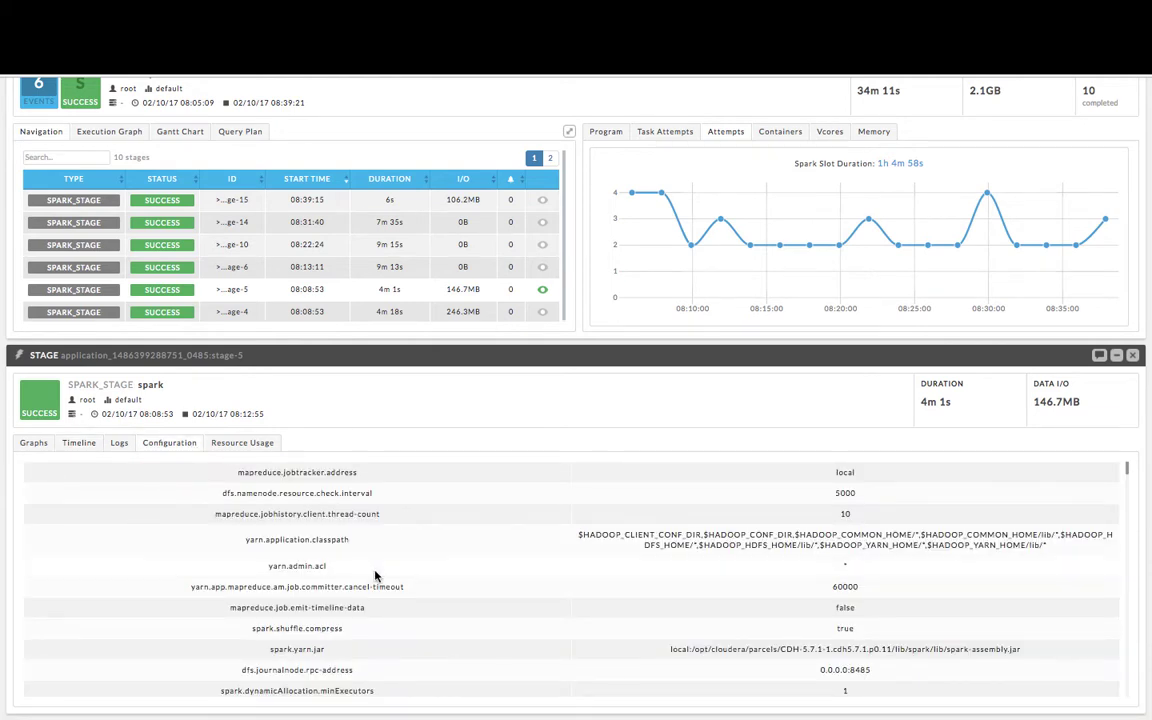
pyautogui.scroll(-1, 370, 570)
pyautogui.scroll(-1, 376, 575)
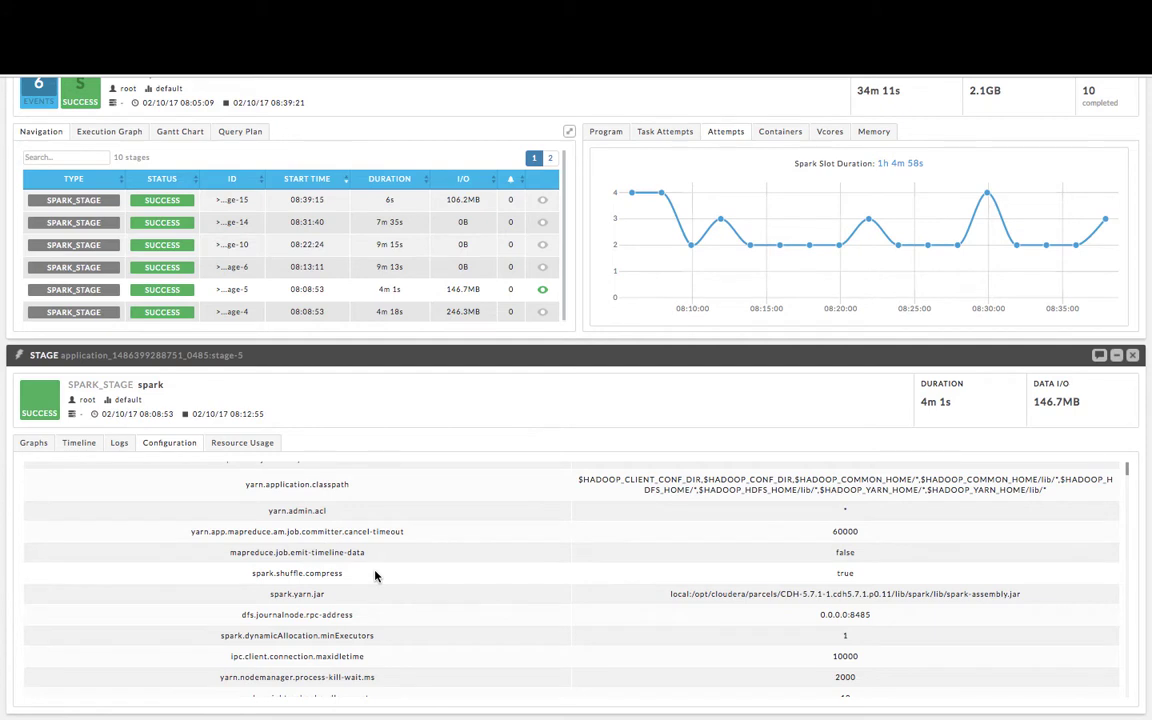
pyautogui.click(248, 448)
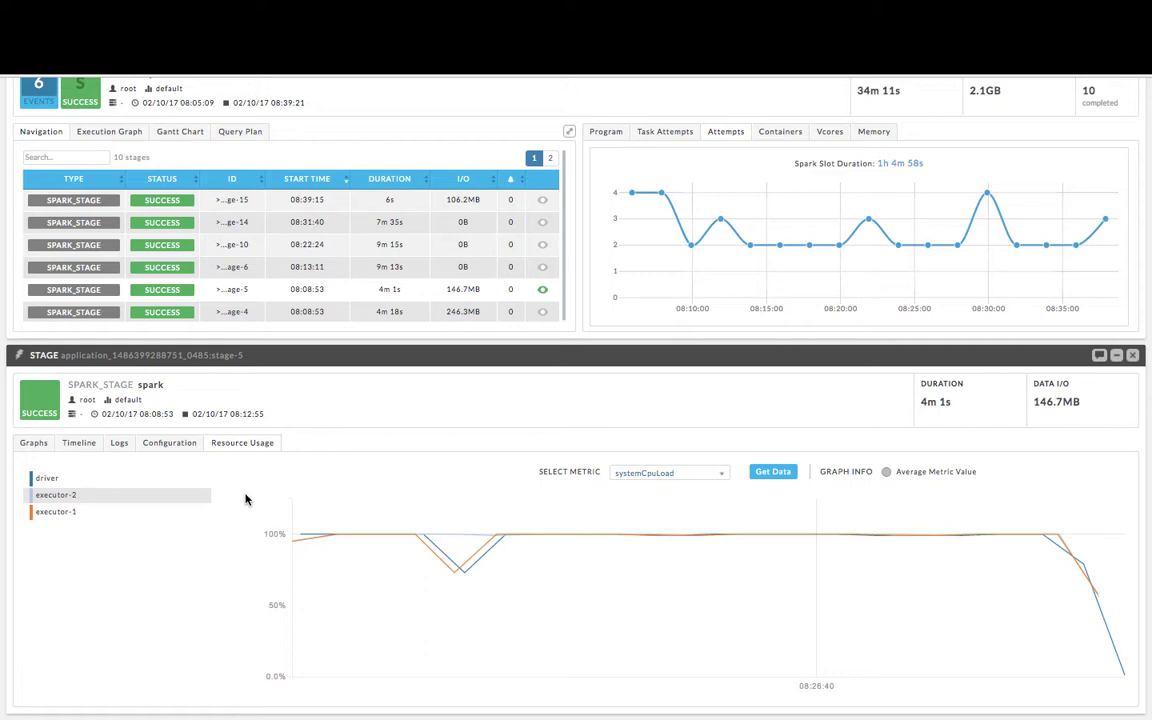
# Open the application's events and read the Application Speedup recommendations, highlighting the RDD caching advice and the current and suggested parallelism settings
pyautogui.scroll(1, 373, 227)
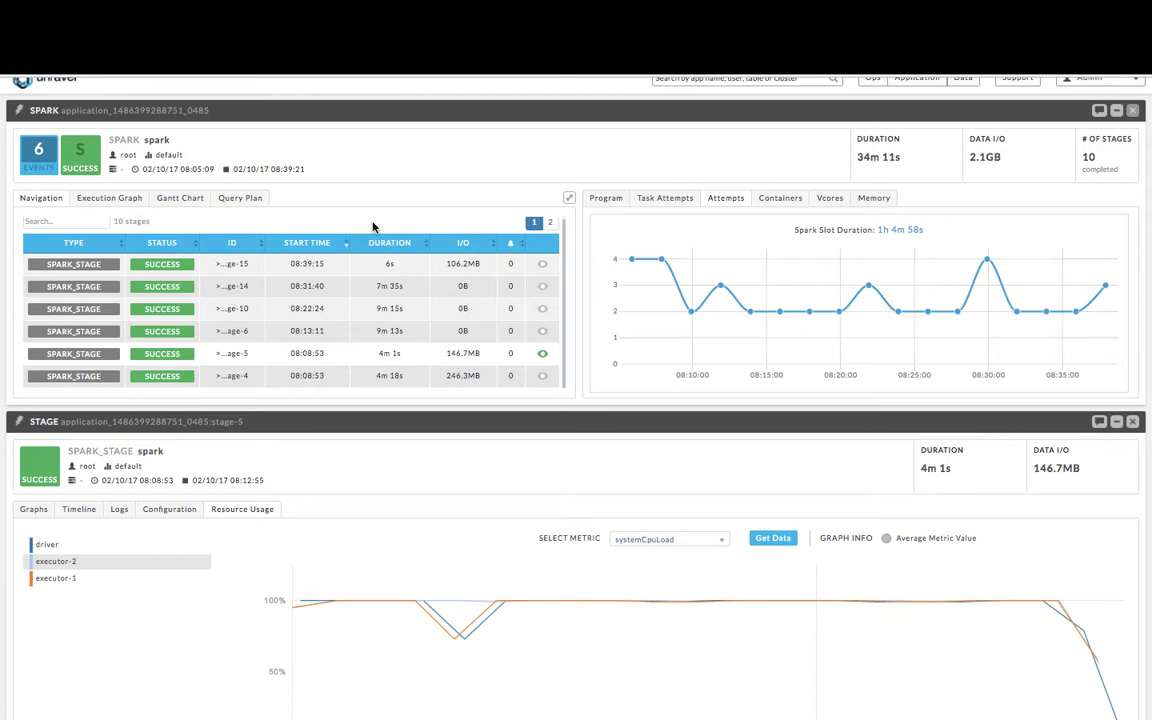
pyautogui.scroll(1, 44, 175)
pyautogui.click(44, 175)
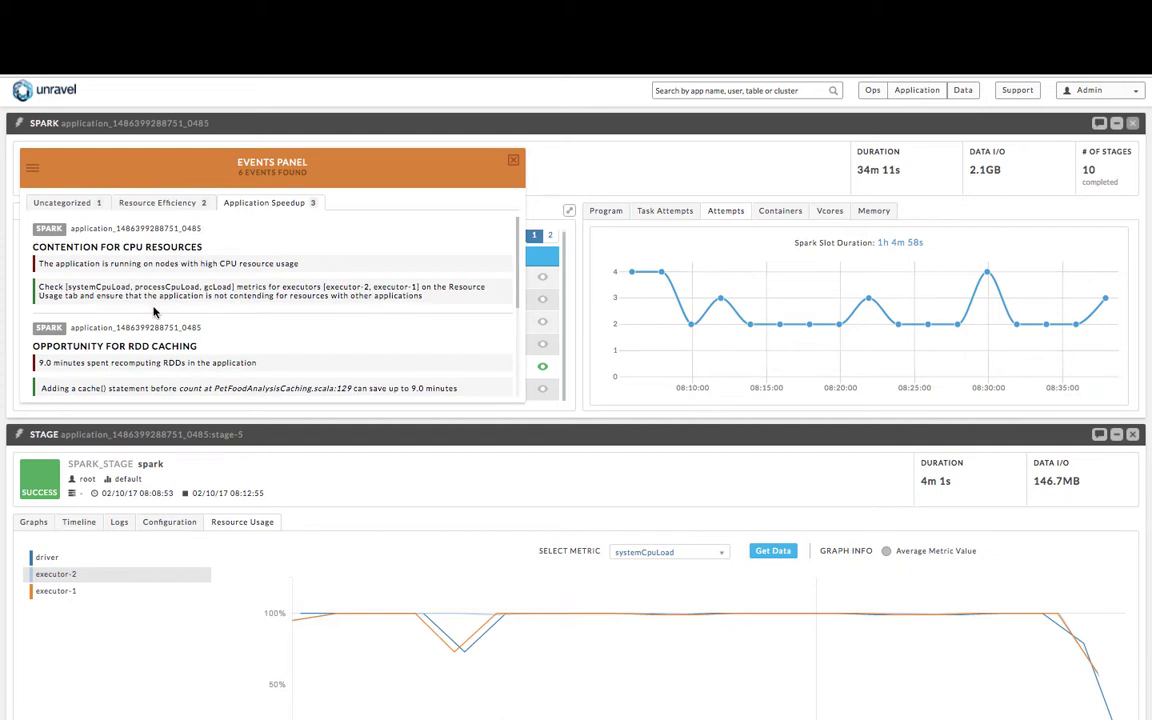
pyautogui.scroll(-3, 141, 278)
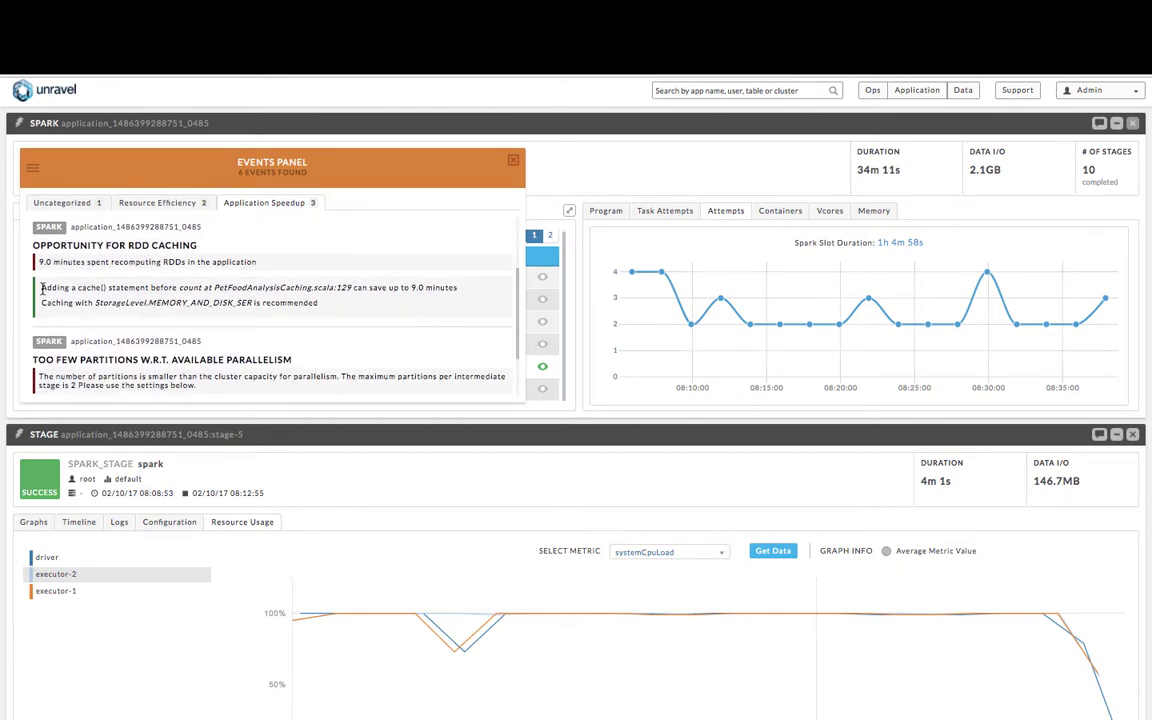
pyautogui.moveTo(40, 288); pyautogui.dragTo(315, 308)
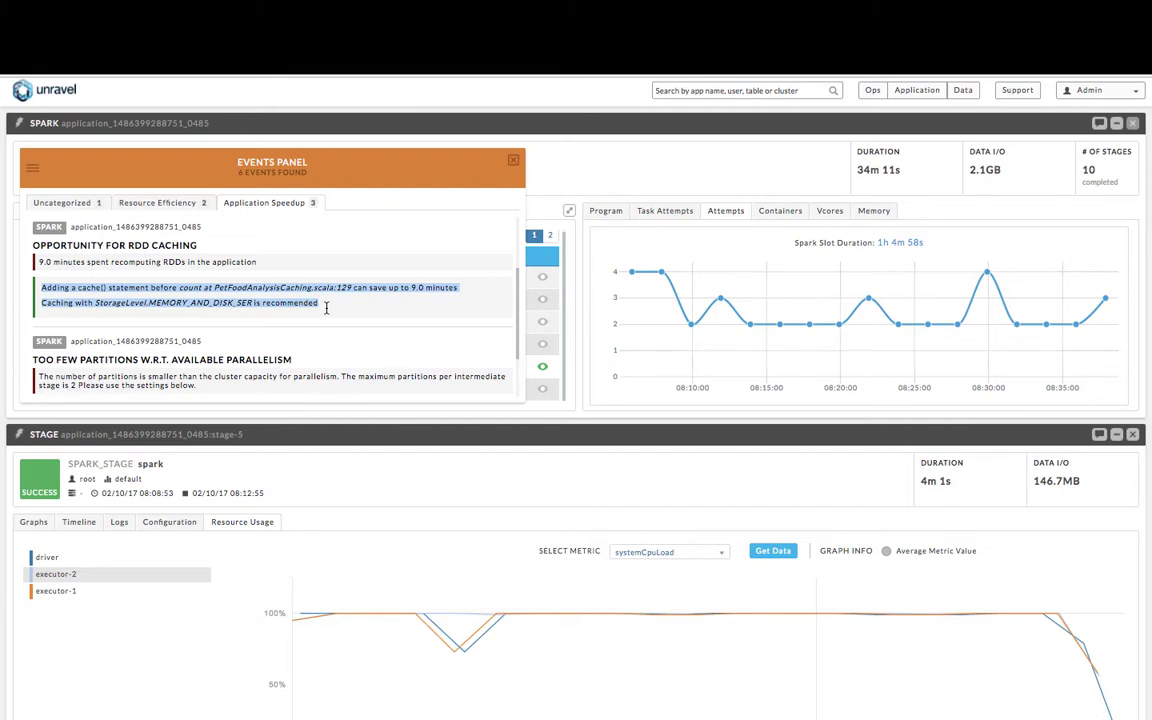
pyautogui.scroll(-3, 326, 308)
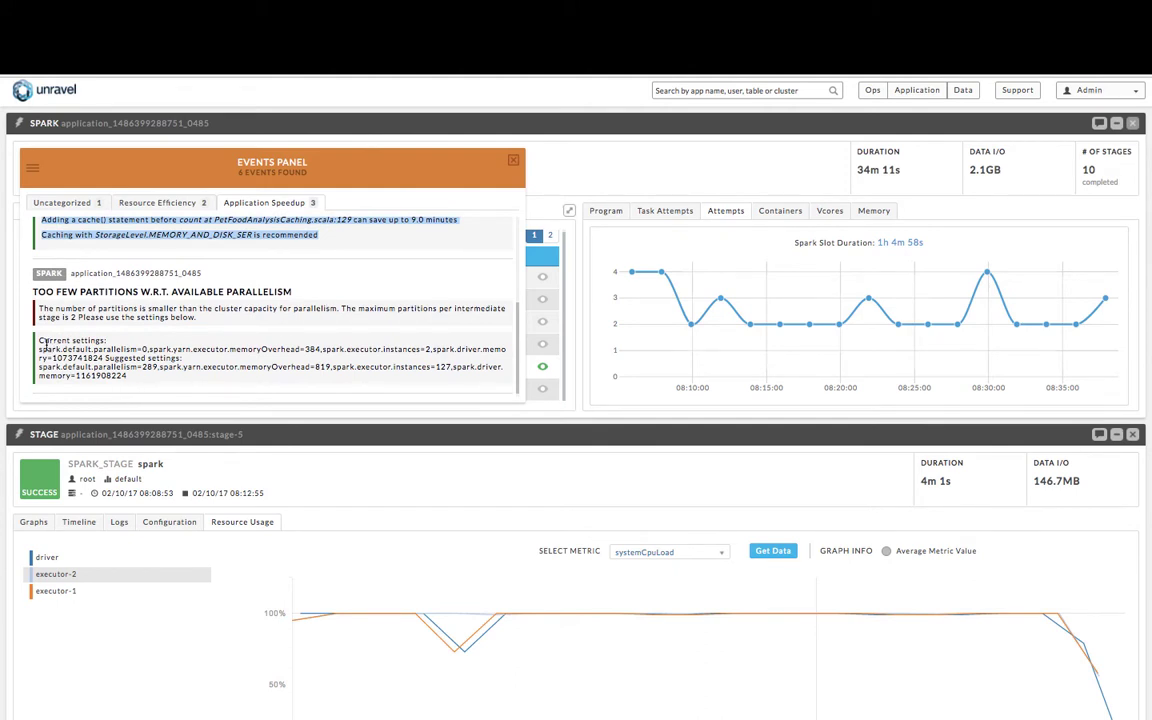
pyautogui.moveTo(39, 341); pyautogui.dragTo(140, 380)
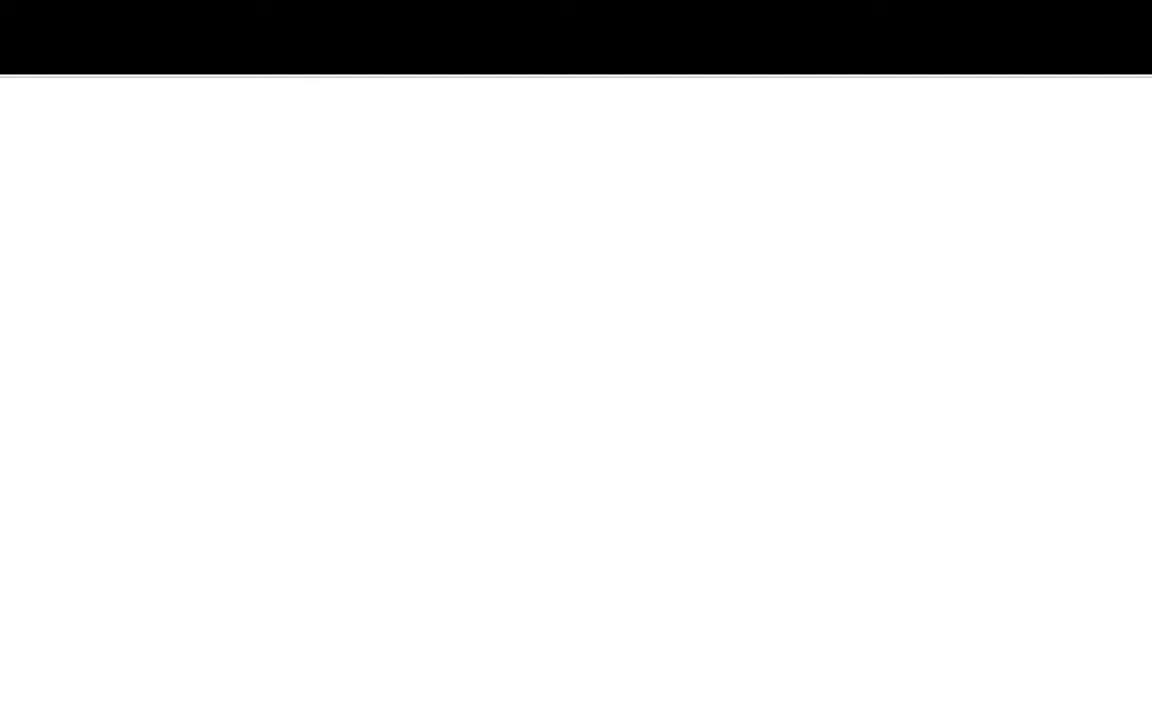
pyautogui.scroll(-2, 390, 455)
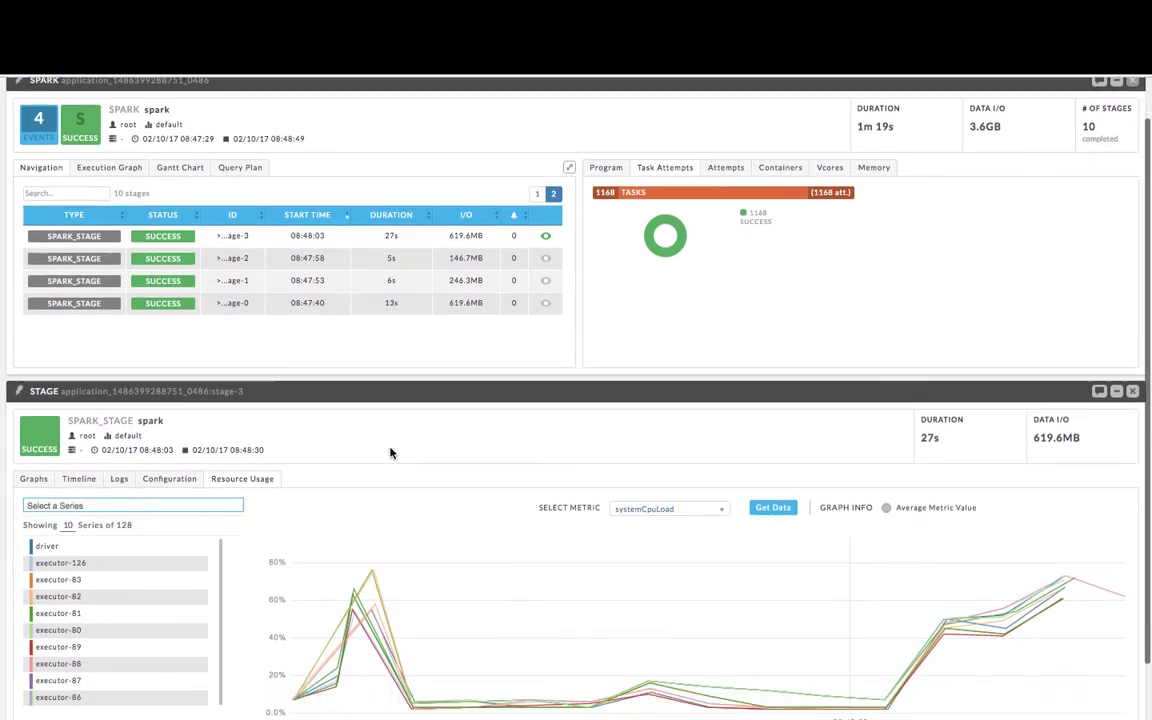
pyautogui.scroll(1, 390, 453)
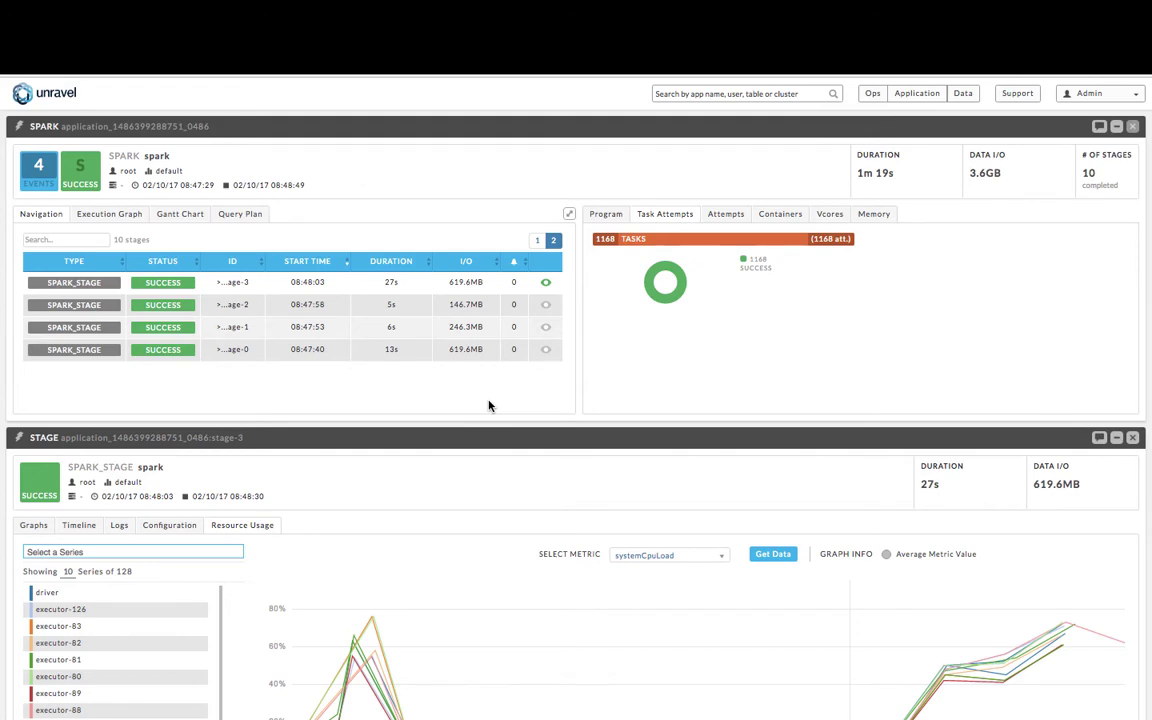
pyautogui.scroll(-3, 489, 405)
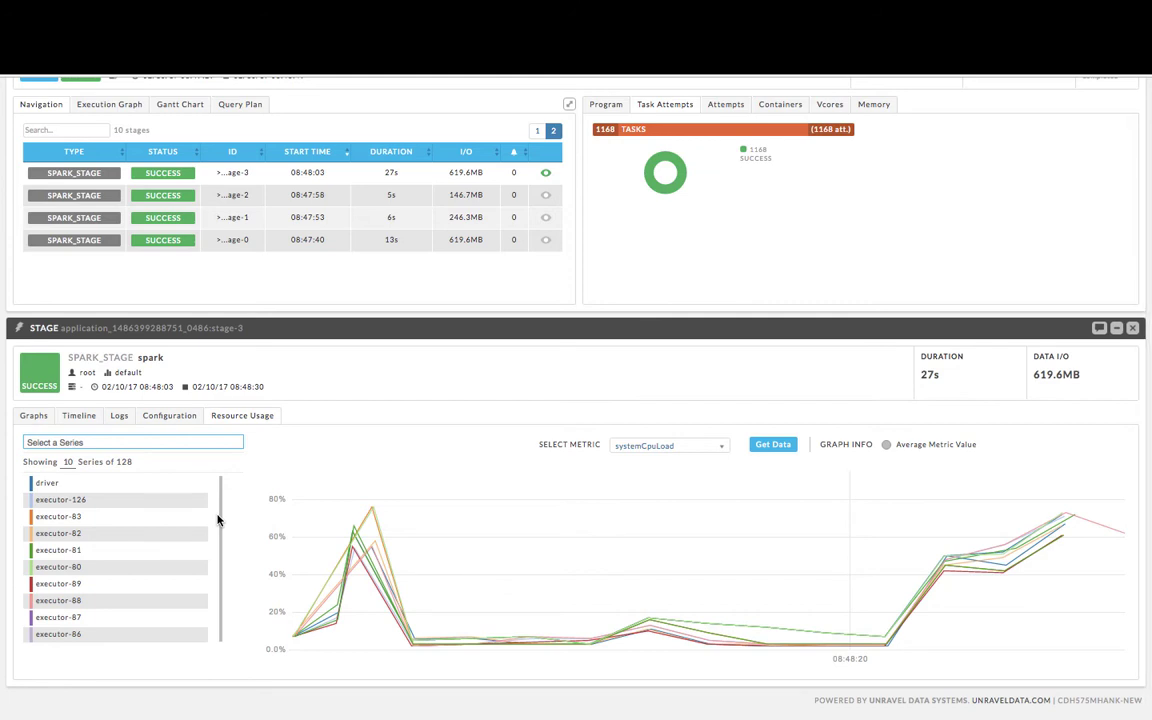
pyautogui.scroll(2, 218, 519)
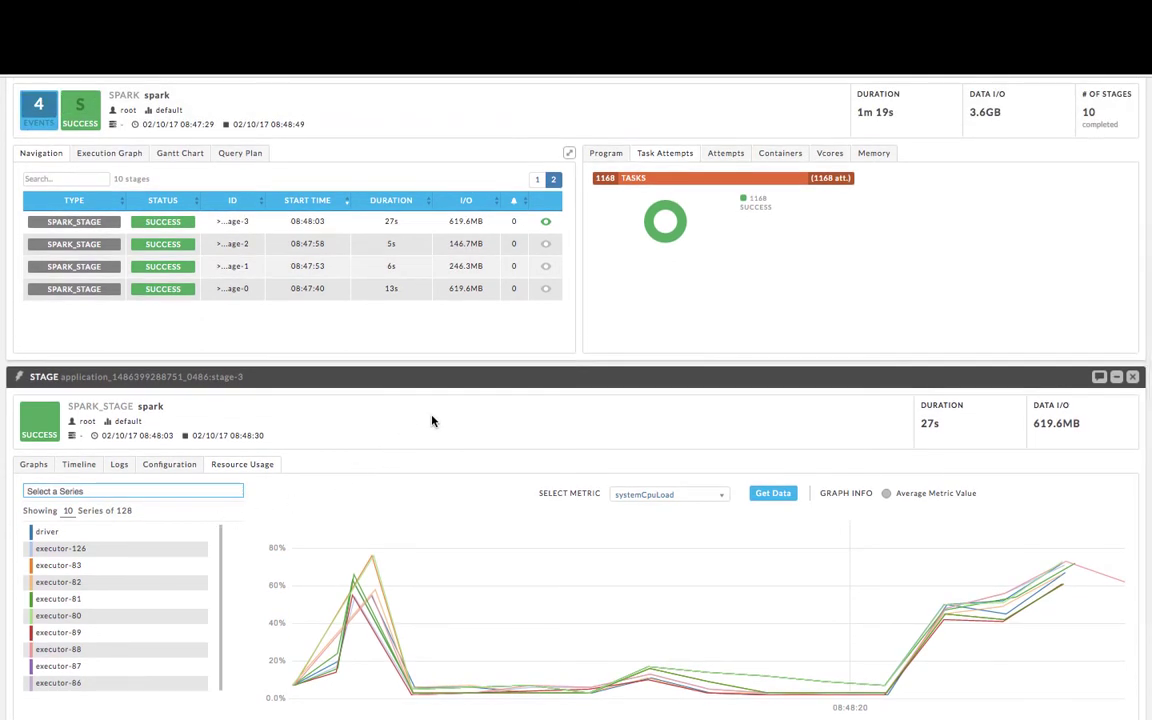
pyautogui.scroll(2, 432, 420)
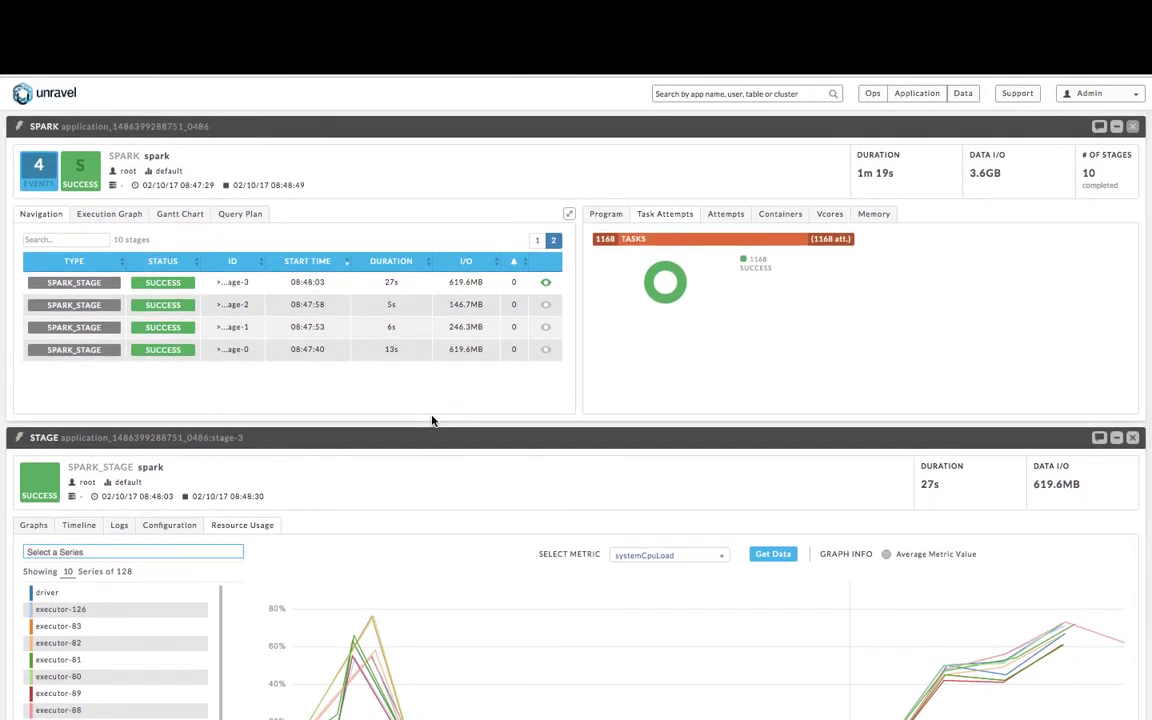